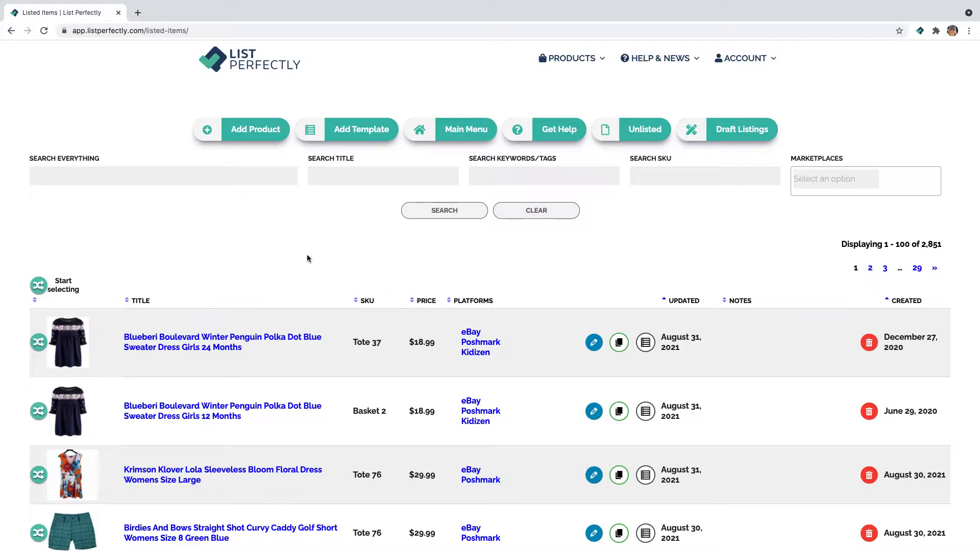
Open the edit page, eBay listing and Poshmark listing of the 24 Months penguin dress in separate tabs
scroll(307, 258, "down", 1)
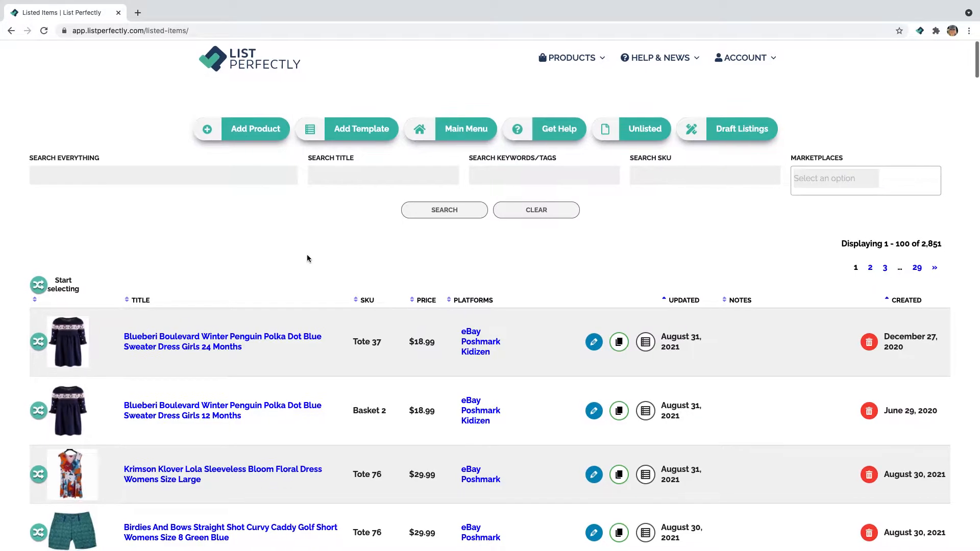
scroll(292, 337, "down", 1)
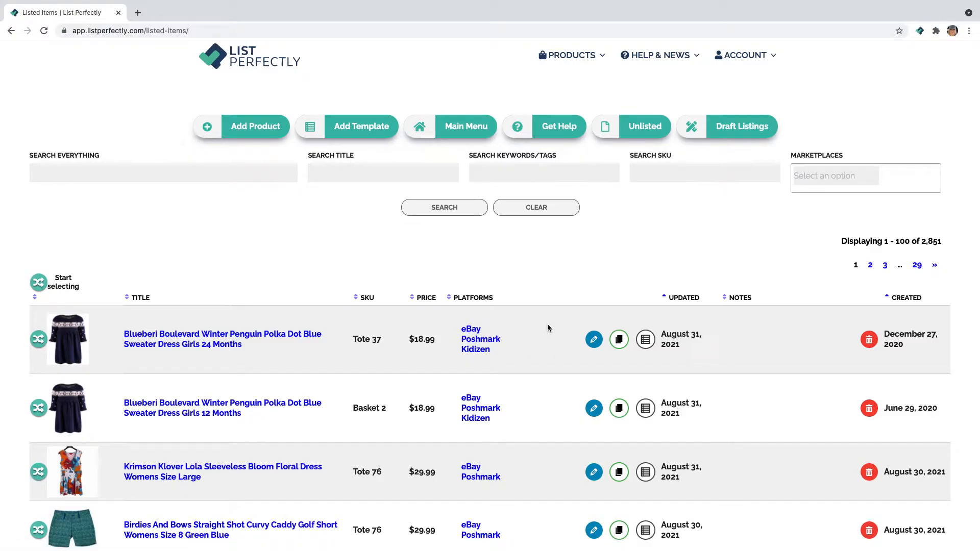
right_click(595, 340)
left_click(610, 346)
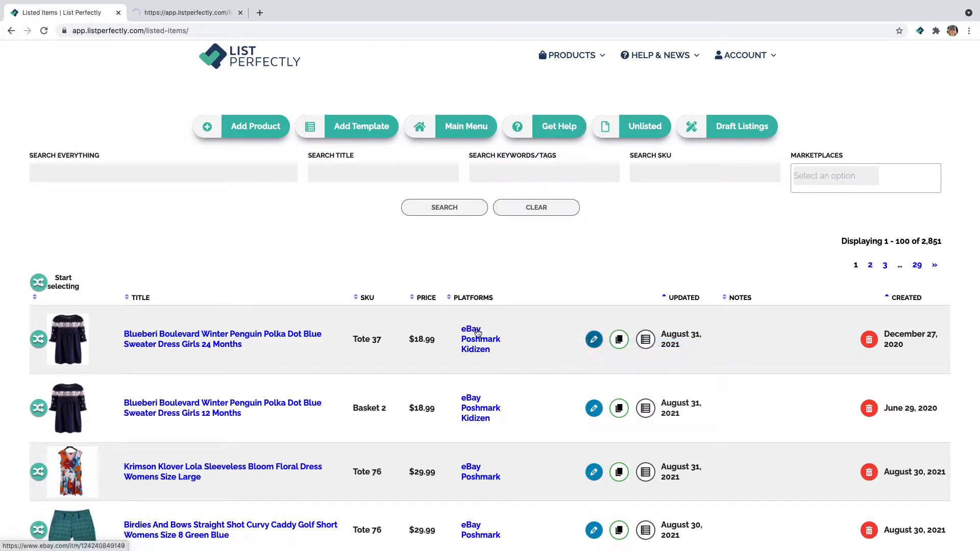
right_click(478, 333)
left_click(503, 331)
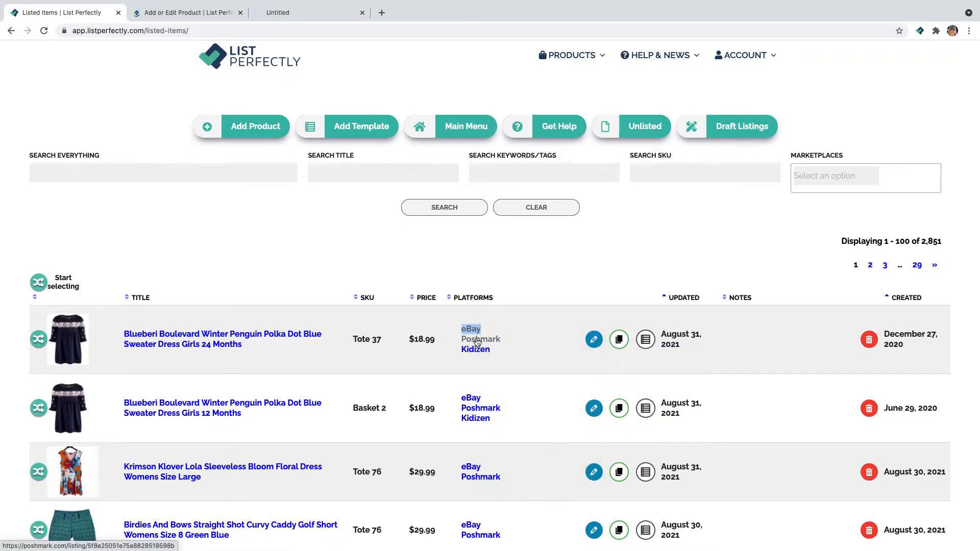
right_click(477, 341)
left_click(515, 344)
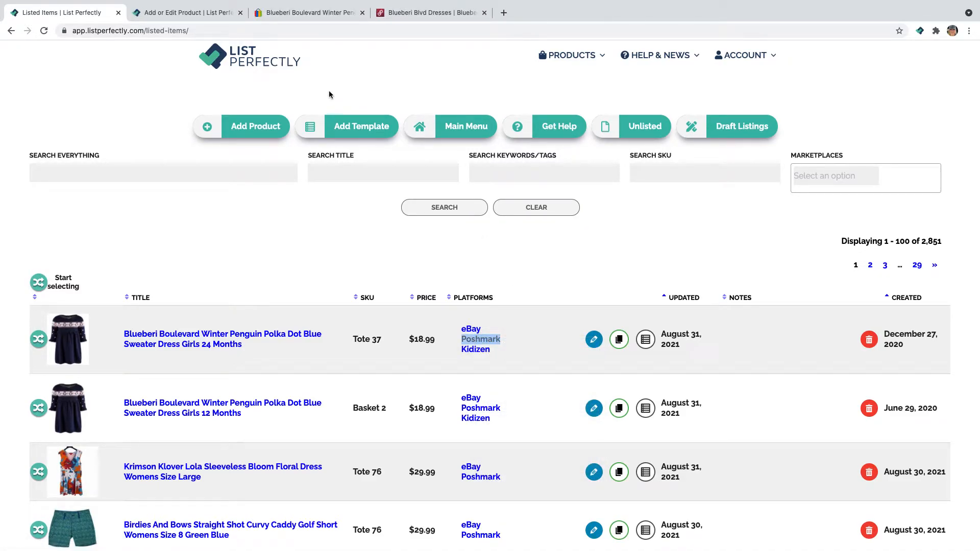
Open the dress's Poshmark listing for editing, go to the size 24M available quantity, and submit the listing
left_click(432, 12)
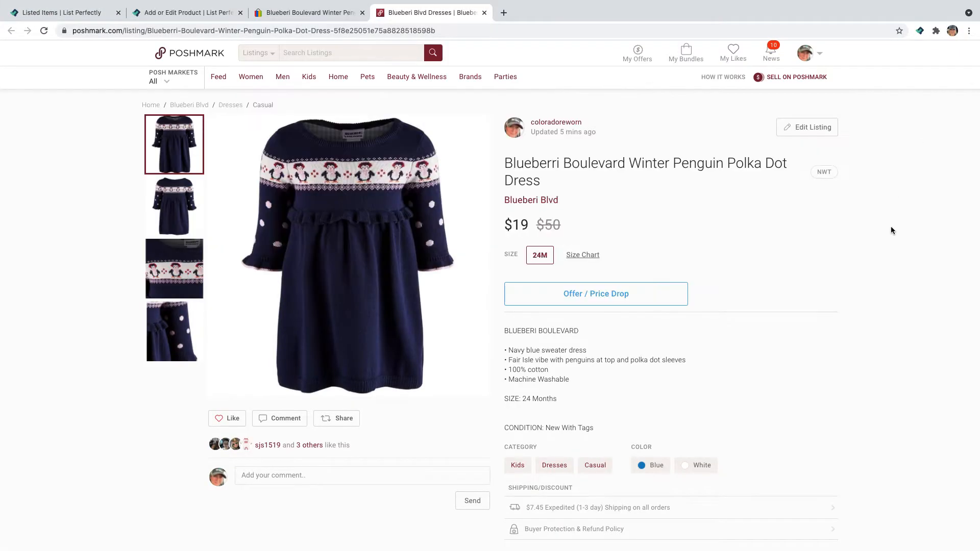
left_click(806, 127)
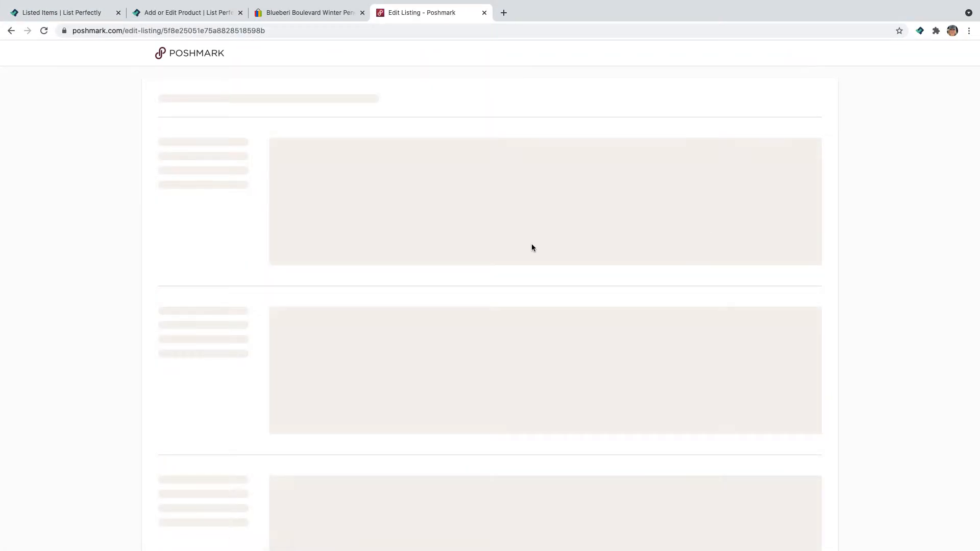
scroll(532, 244, "down", 20)
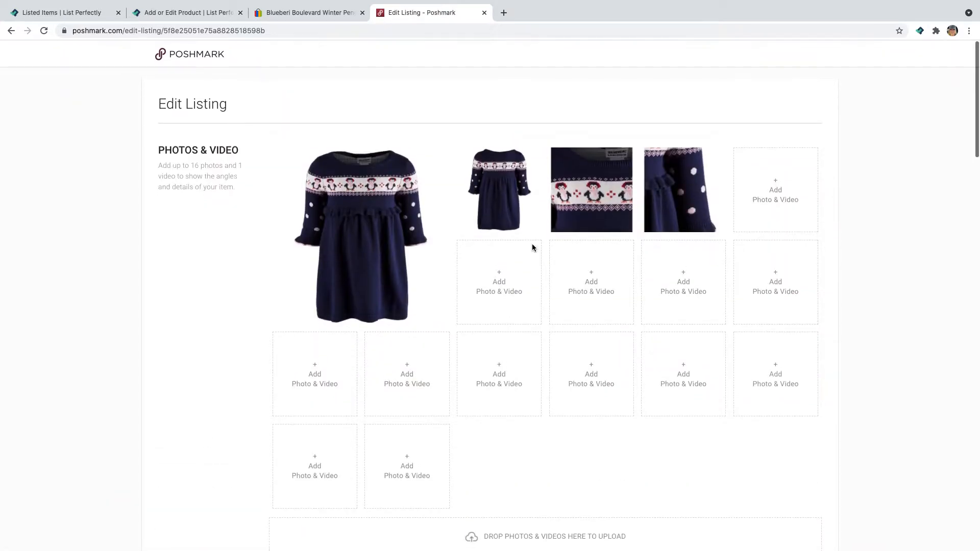
scroll(531, 247, "down", 20)
scroll(498, 233, "up", 5)
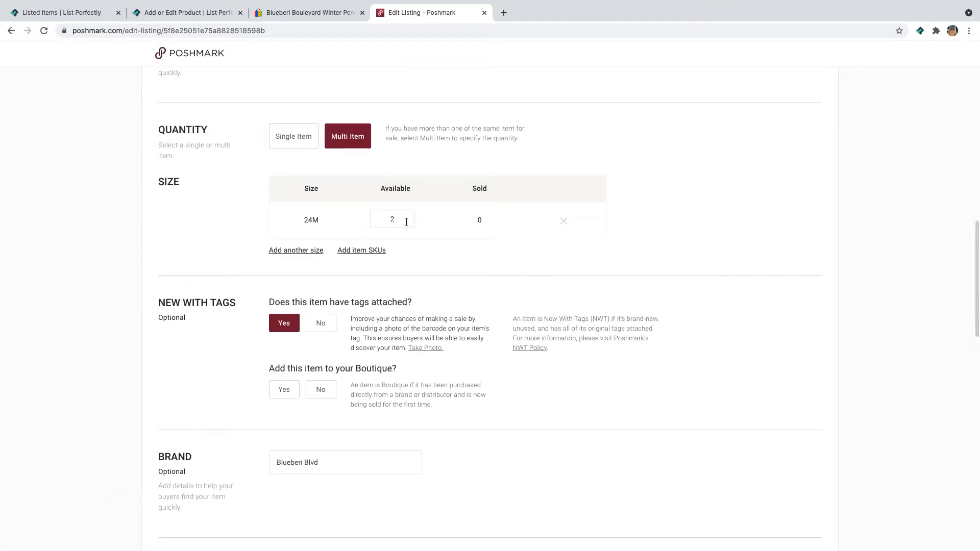
scroll(531, 253, "down", 15)
left_click(791, 428)
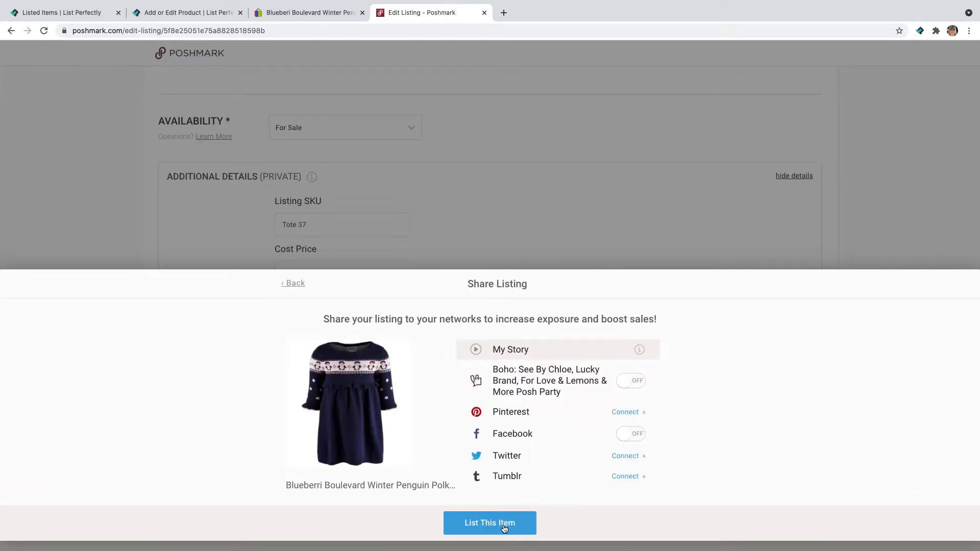
left_click(503, 526)
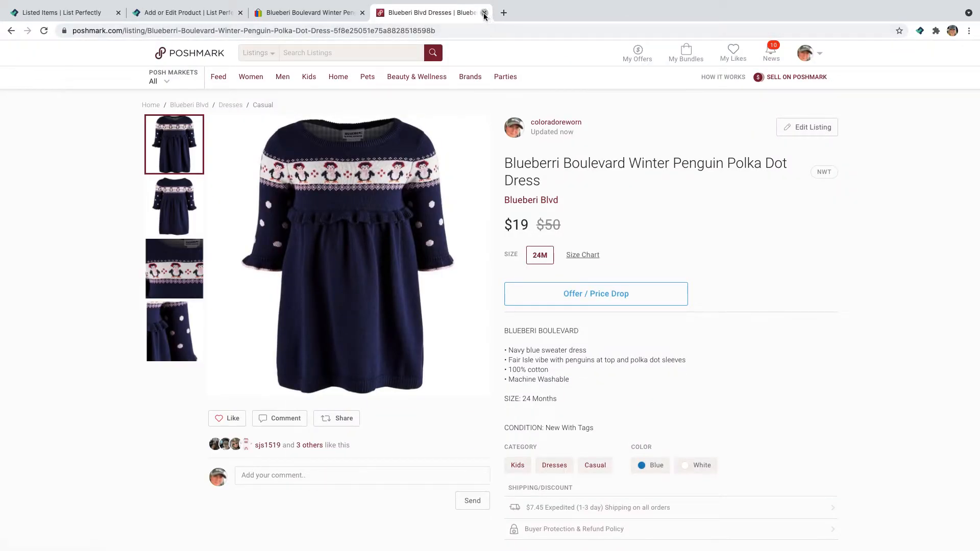
Close the Poshmark listing and open the dress's eBay listing for revision
left_click(484, 12)
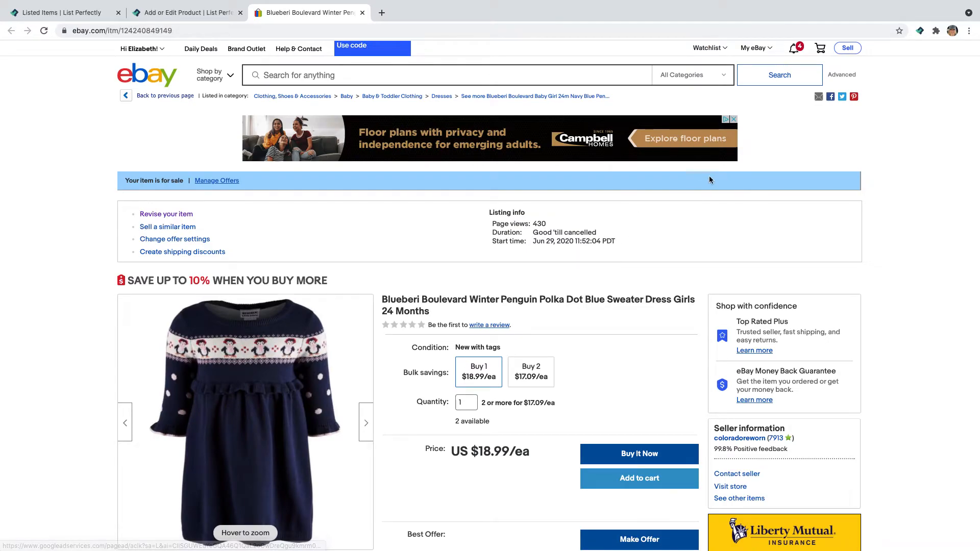
left_click(167, 215)
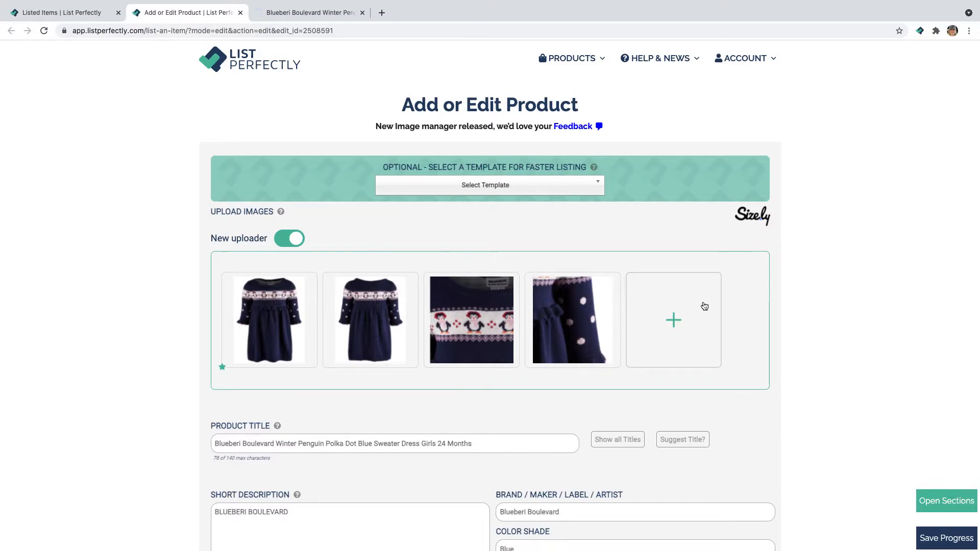
Set the 24 Months dress's quantity to 1 in its List Perfectly product form and update the product
scroll(703, 307, "down", 15)
scroll(705, 306, "down", 1)
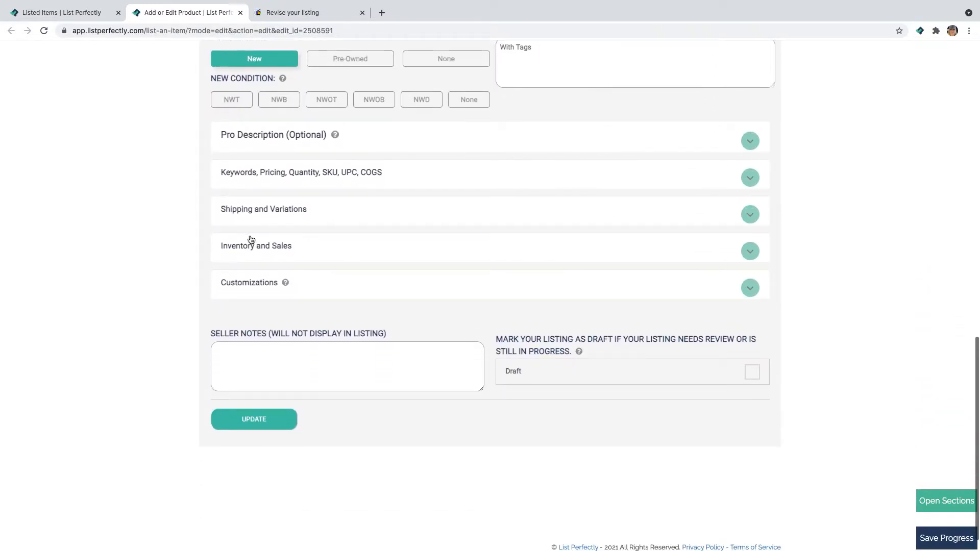
left_click(338, 181)
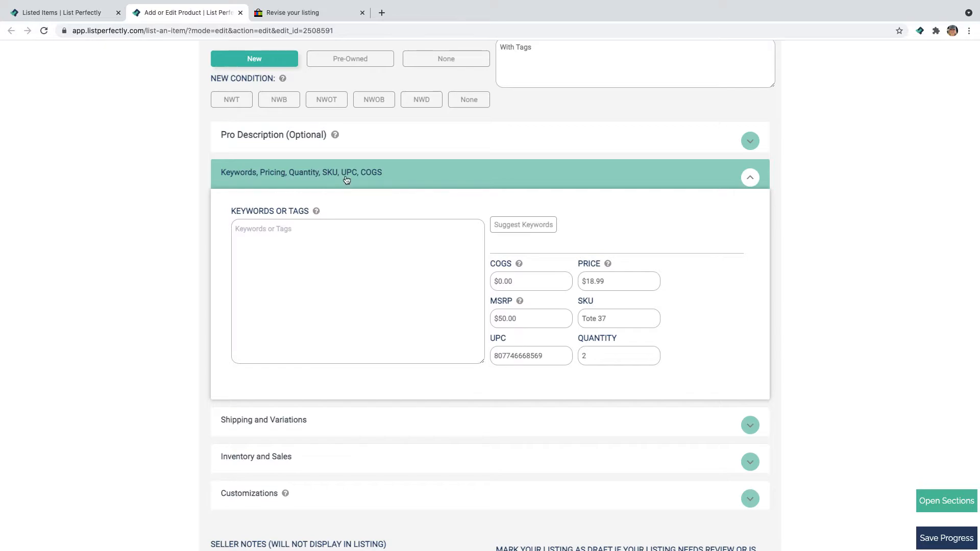
left_click(593, 356)
key("BackSpace")
type("1")
scroll(687, 331, "down", 5)
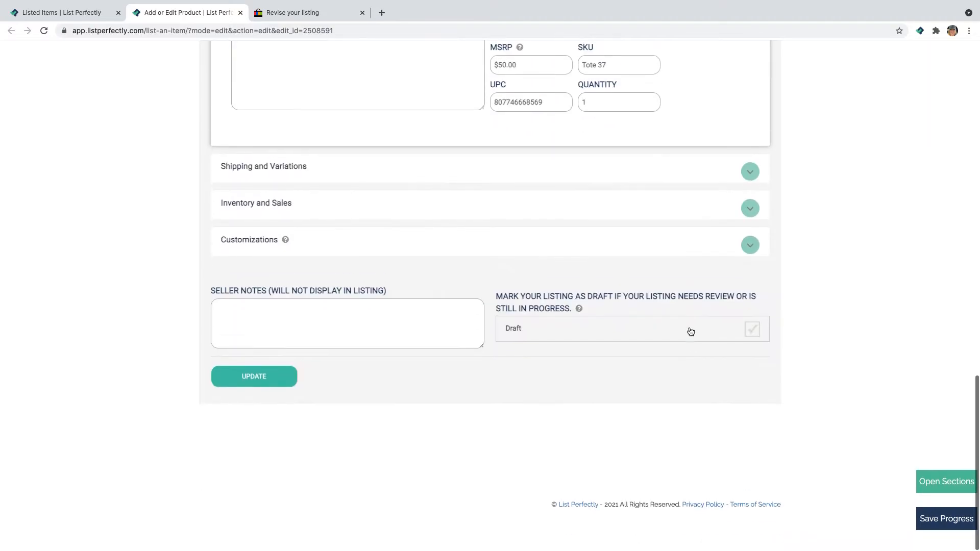
left_click(246, 397)
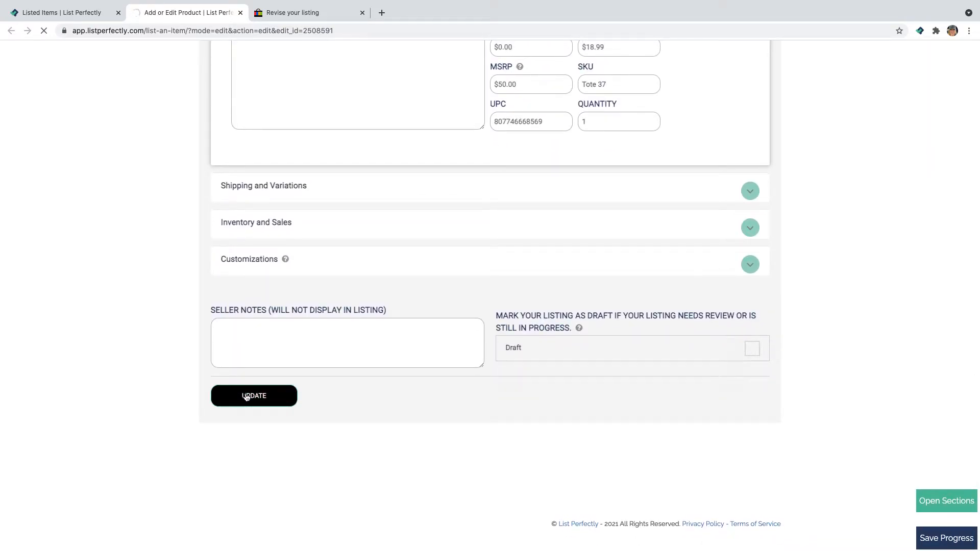
Go through the dress's eBay revision form, update the listing, and close the eBay and extra Listed Items tabs
left_click(308, 13)
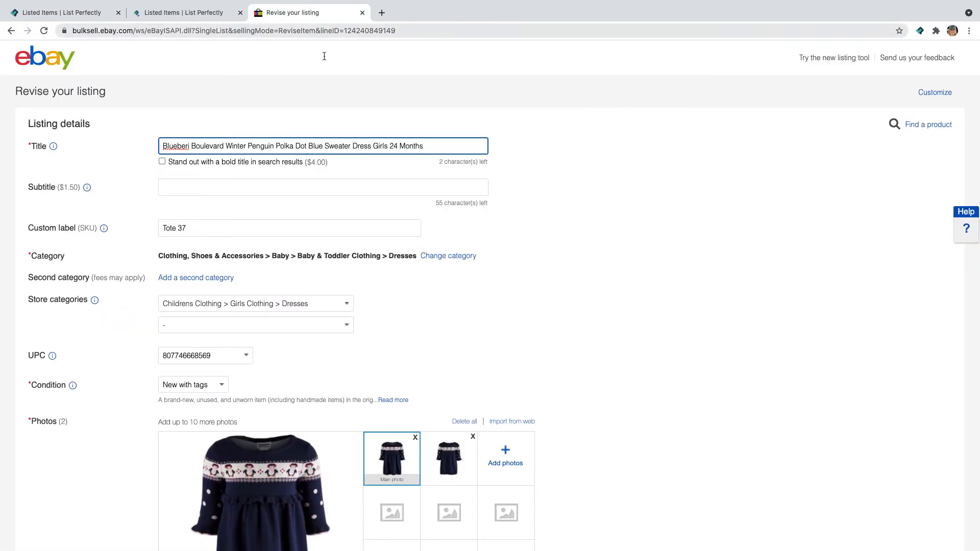
scroll(580, 274, "down", 12)
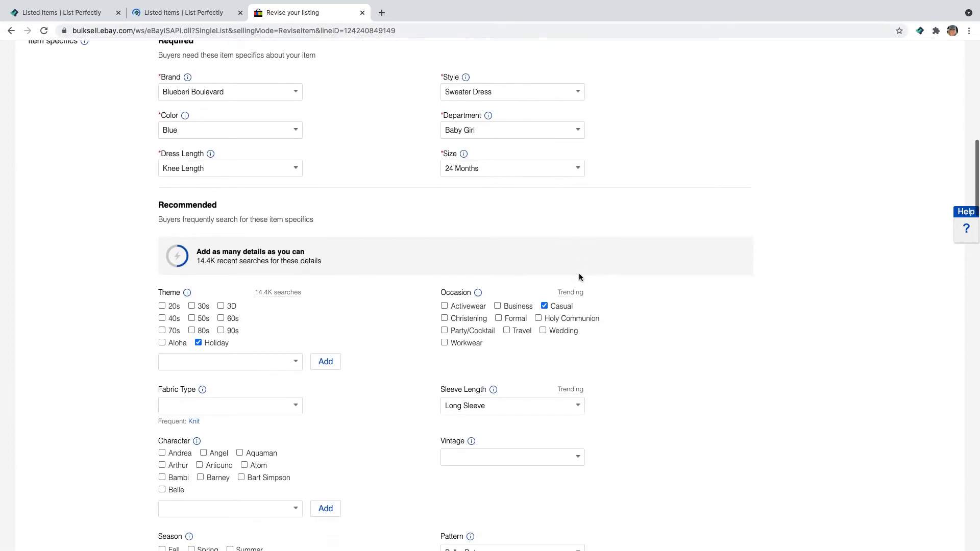
scroll(579, 276, "down", 20)
left_click(195, 363)
scroll(512, 395, "down", 15)
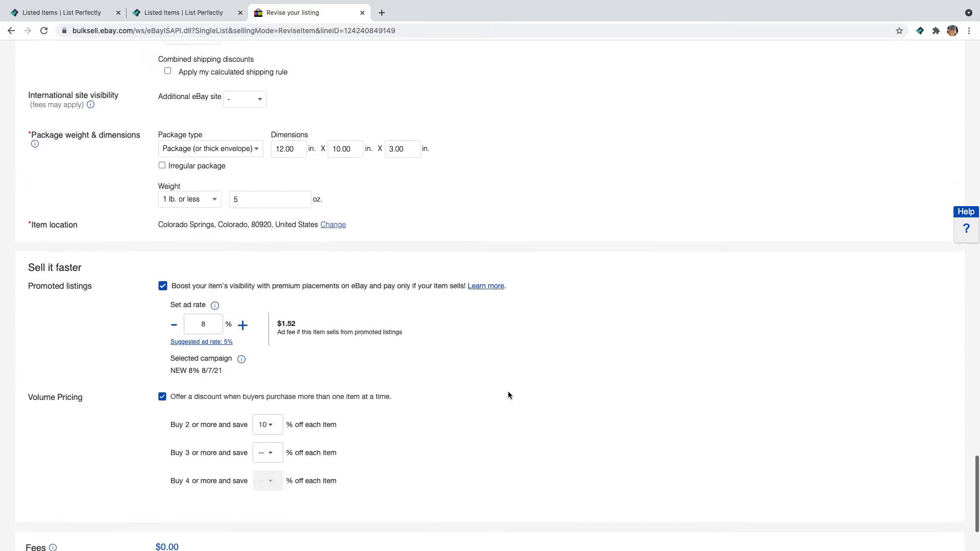
scroll(507, 391, "down", 3)
left_click(97, 502)
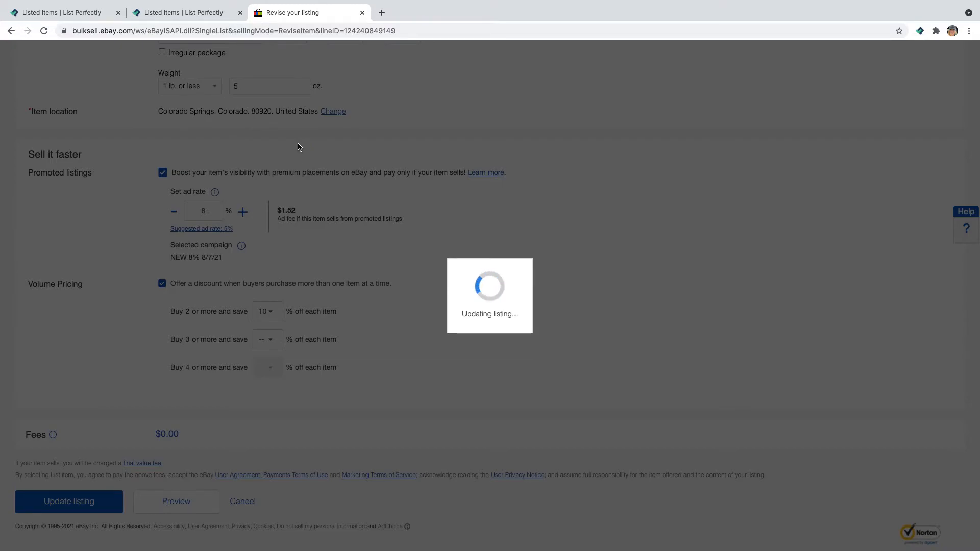
left_click(362, 13)
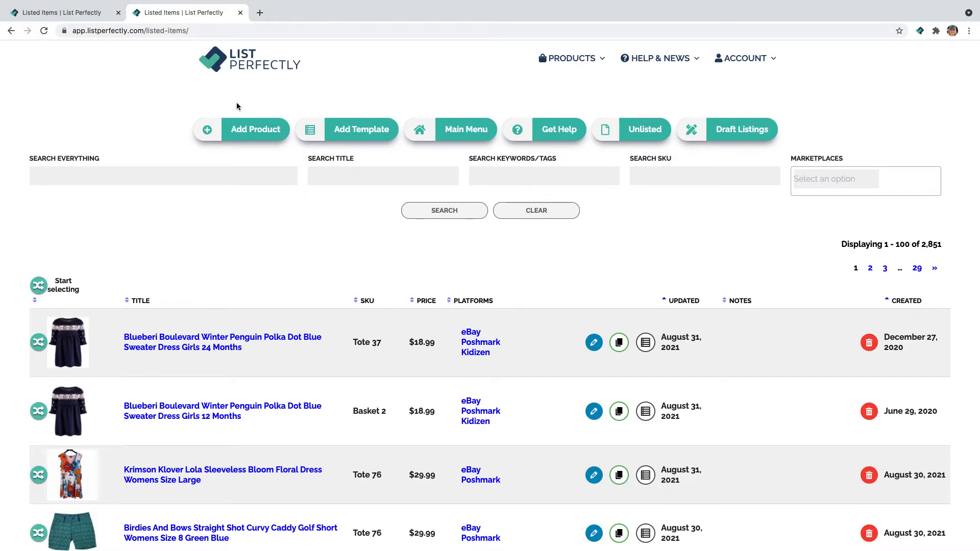
left_click(240, 12)
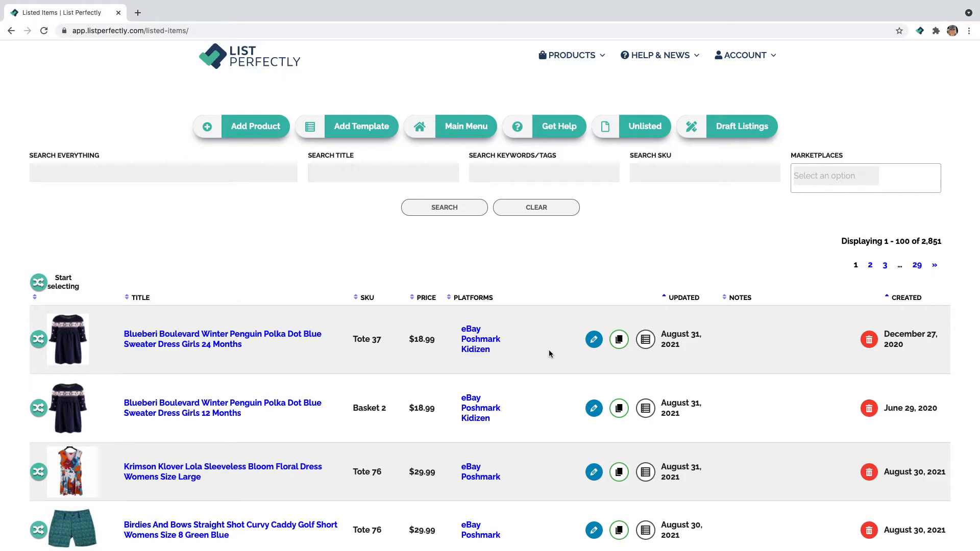
Duplicate the 24 Months penguin dress product in a new tab and expand the duplicate's Inventory and Sales section
right_click(619, 338)
left_click(626, 345)
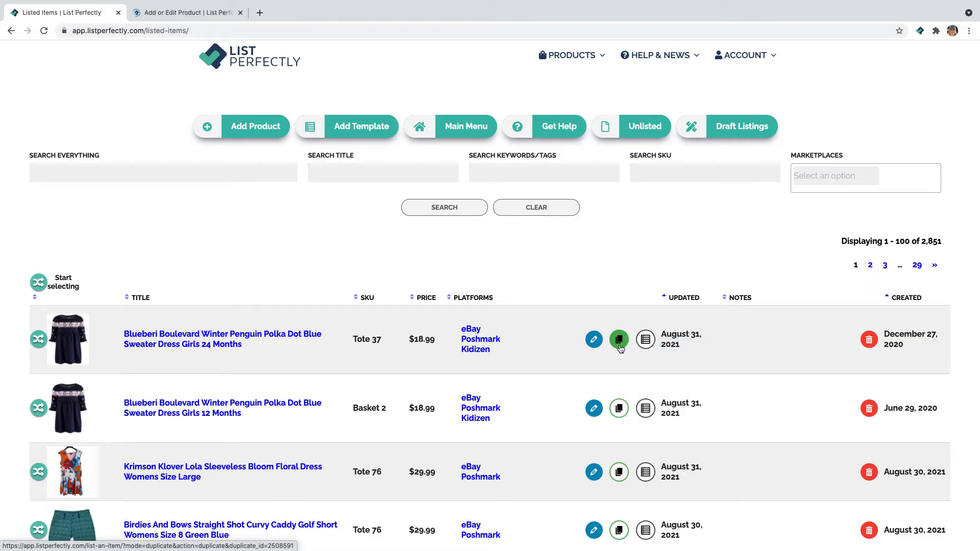
left_click(185, 12)
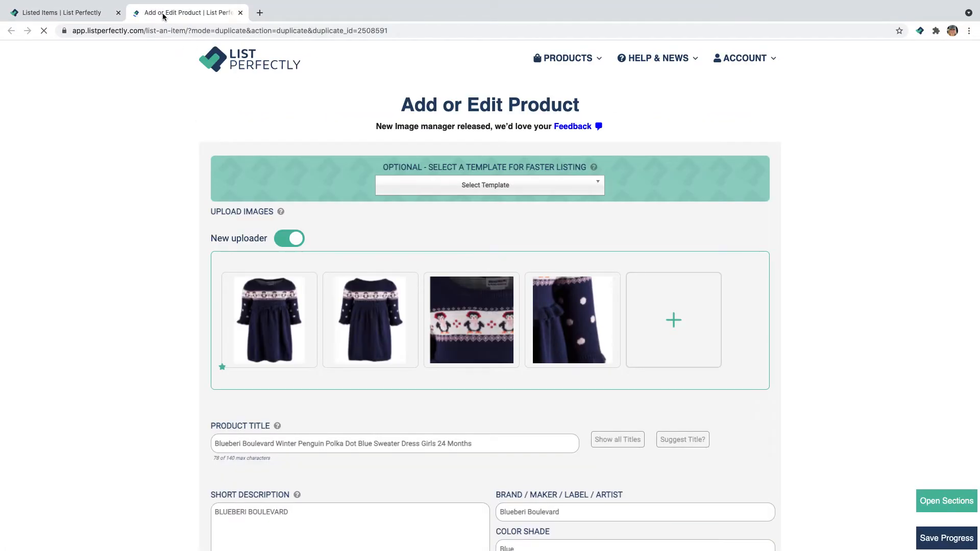
scroll(162, 190, "down", 1)
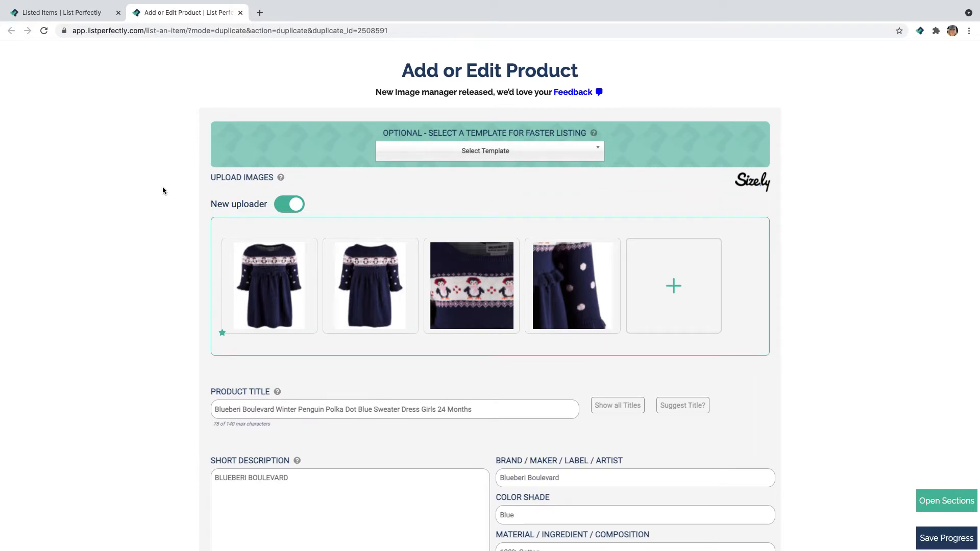
scroll(162, 189, "down", 15)
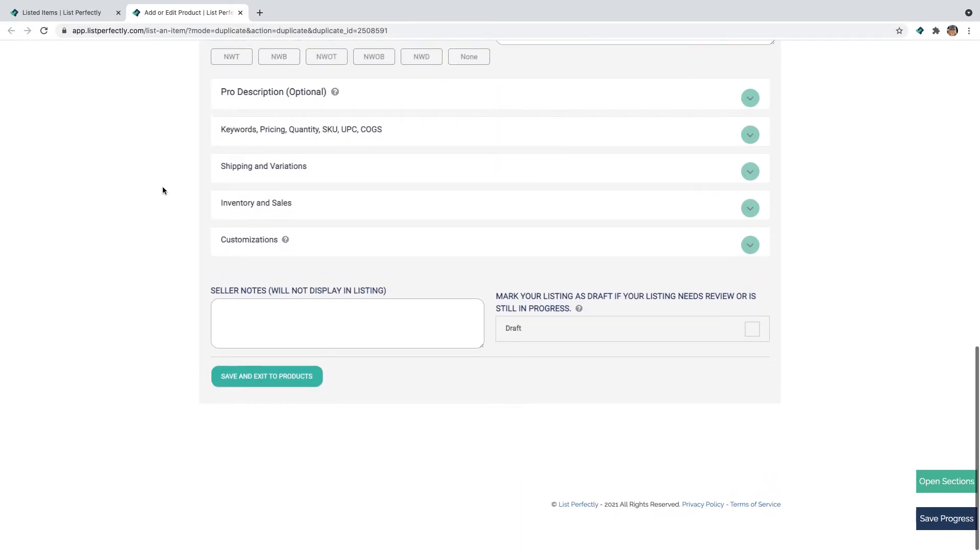
left_click(219, 226)
scroll(216, 228, "down", 4)
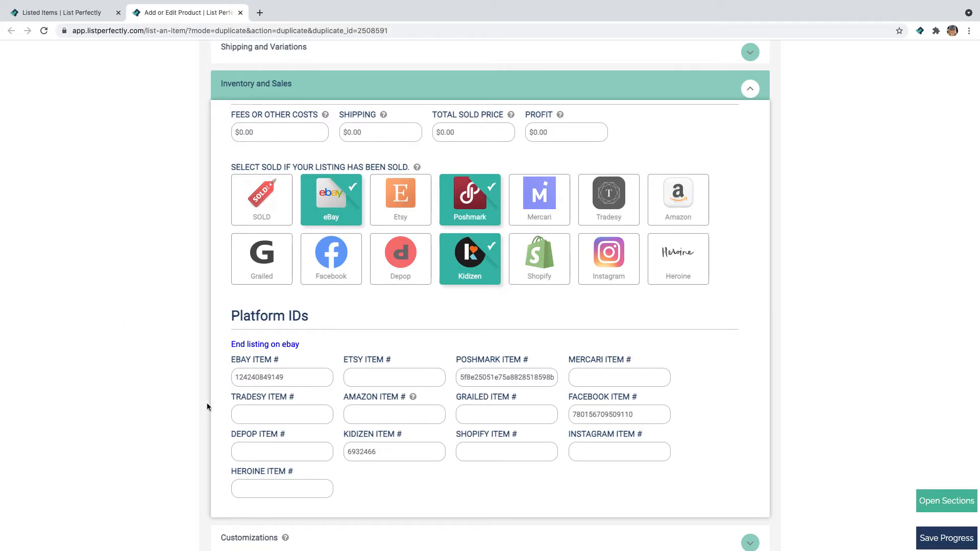
Clear the eBay, Poshmark, Facebook and Kidizen item numbers from the duplicate's Platform IDs
mouse_move(411, 397)
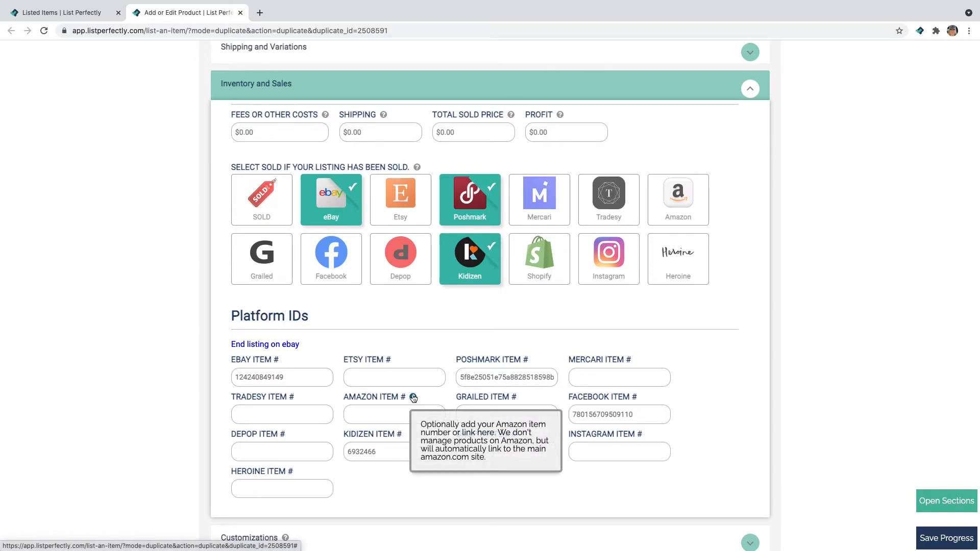
double_click(286, 378)
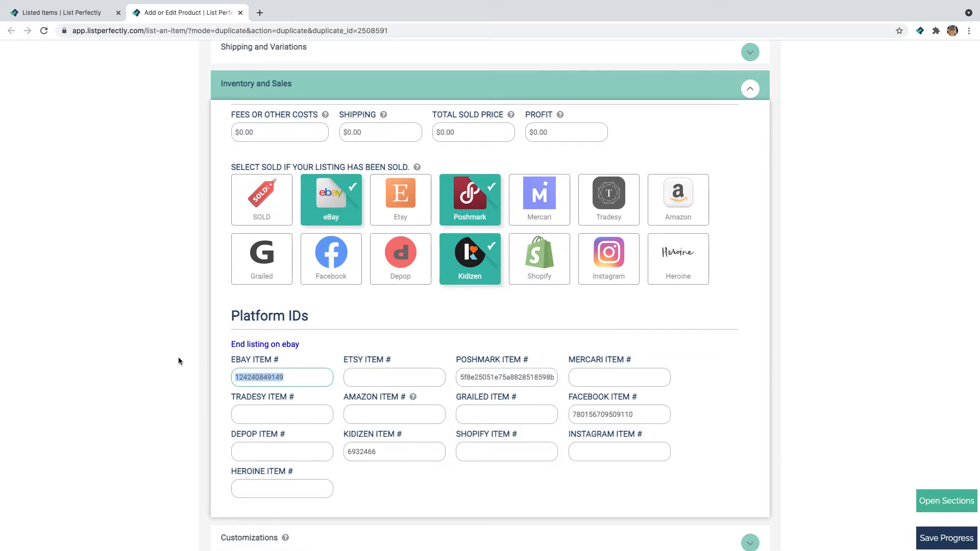
key("BackSpace")
key("Tab")
key("Tab")
key("BackSpace")
key("Tab")
key("Tab")
key("Tab")
key("Tab")
key("Tab")
key("BackSpace")
key("Tab")
key("Tab")
key("BackSpace")
key("Tab")
key("Tab")
key("Tab")
key("Tab")
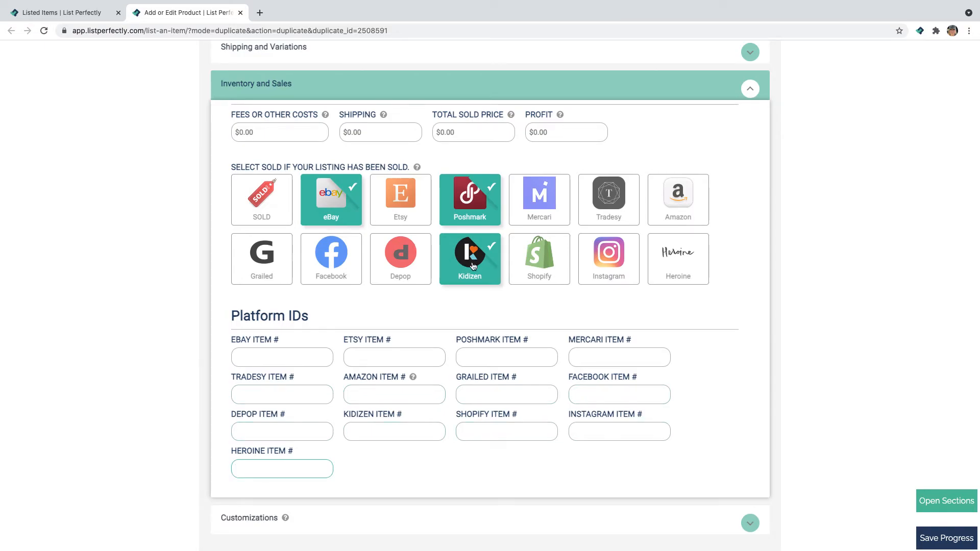
Deselect Poshmark, eBay and Kidizen as the duplicate's platforms
left_click(473, 214)
left_click(325, 205)
left_click(463, 254)
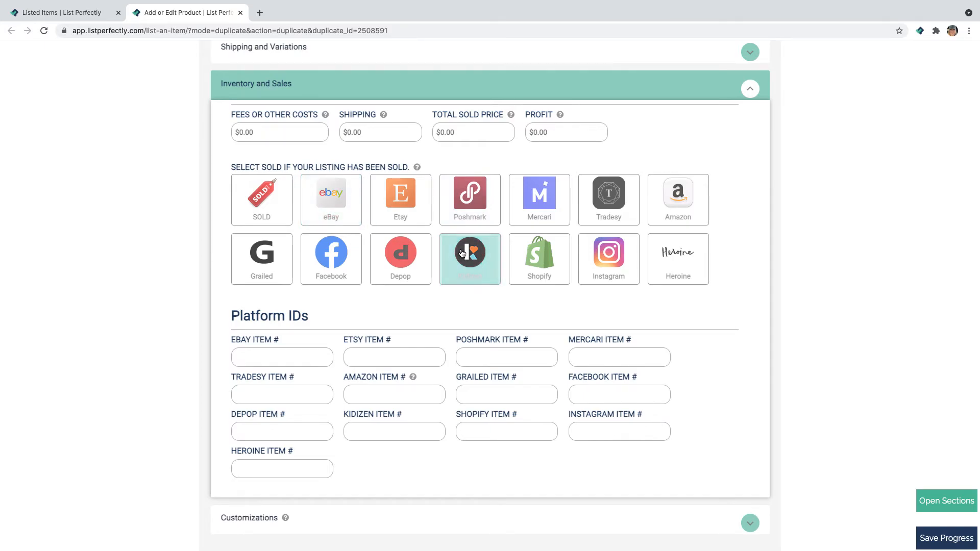
Mark the duplicate as sold, accept ending its listings, and select Poshmark as the sale platform
left_click(266, 200)
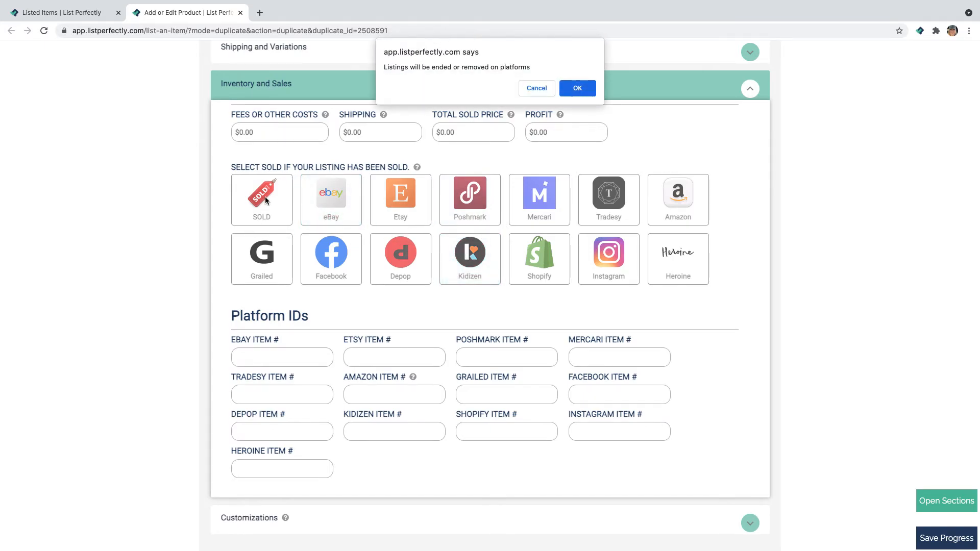
left_click(582, 90)
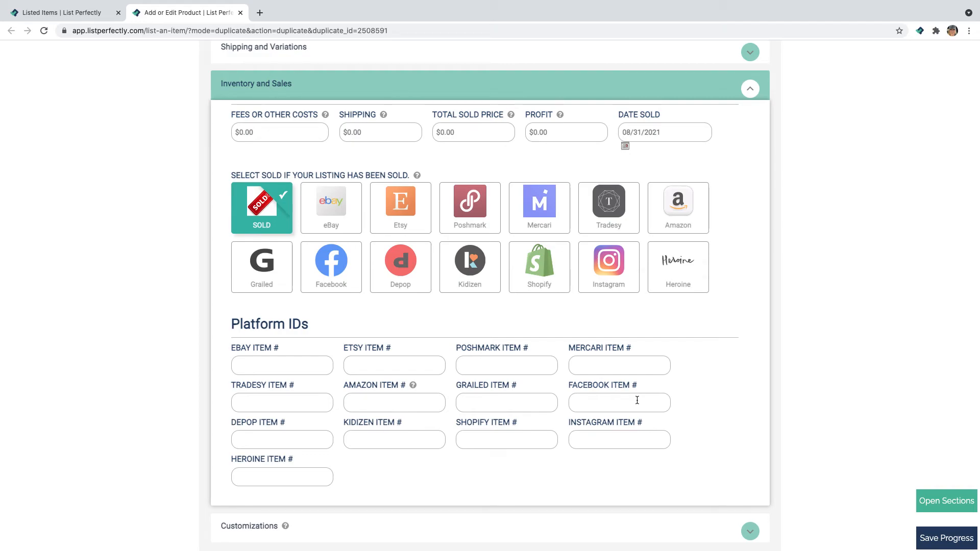
left_click(479, 219)
Enter a total sold price of $19 and fees or other costs of $3.9, and save the duplicate to the products
left_click(456, 132)
type("19")
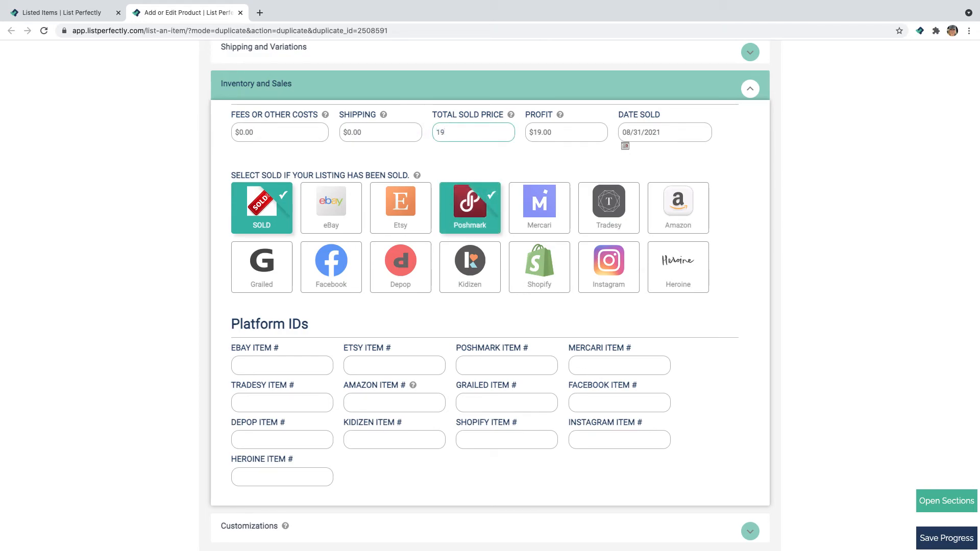
left_click(237, 132)
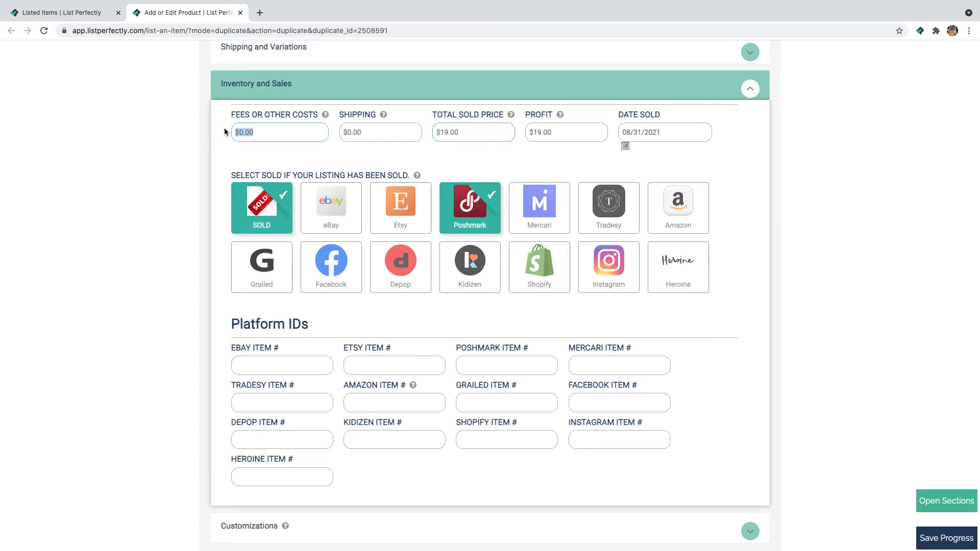
type("3.9")
left_click(554, 151)
scroll(668, 298, "down", 5)
left_click(248, 387)
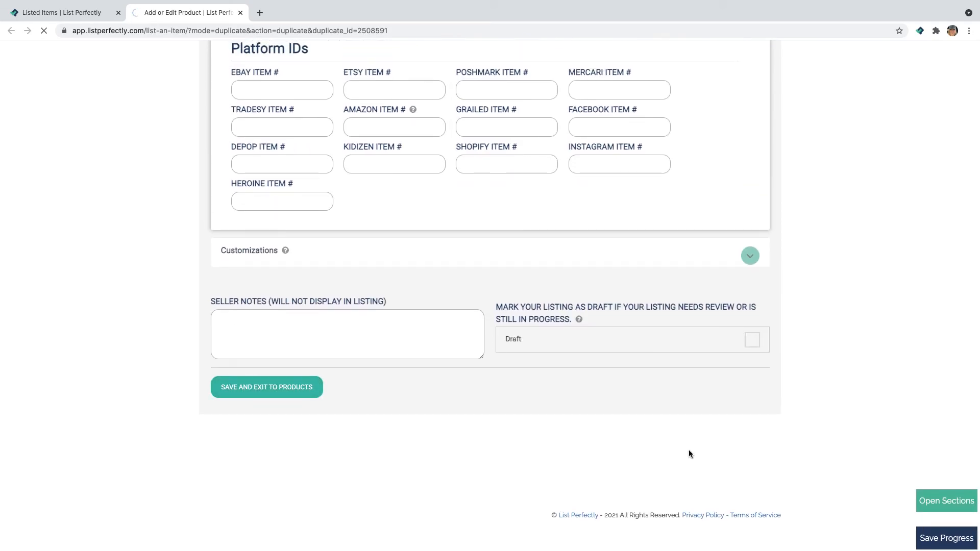